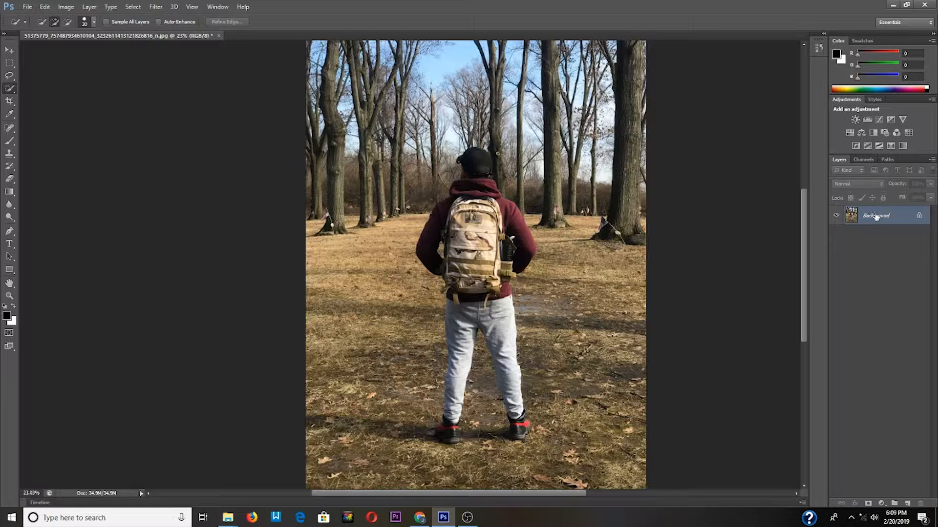
- Duplicate the Background layer and select the man on the copy, from cap to shoes, with the Quick Selection tool
left_click_drag(876, 216, 908, 506)
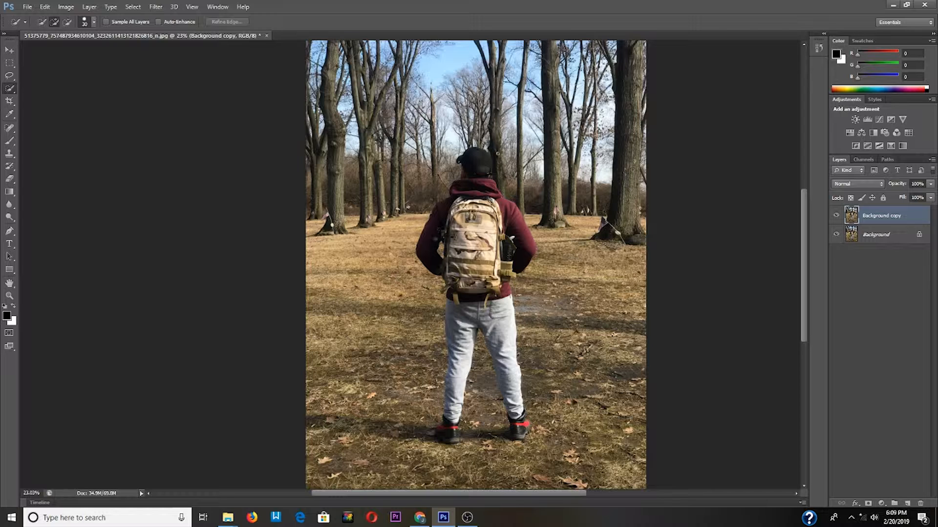
mouse_move(464, 208)
left_mouse_down()
mouse_move(447, 278)
mouse_move(481, 306)
left_mouse_up()
left_click_drag(505, 364, 527, 424)
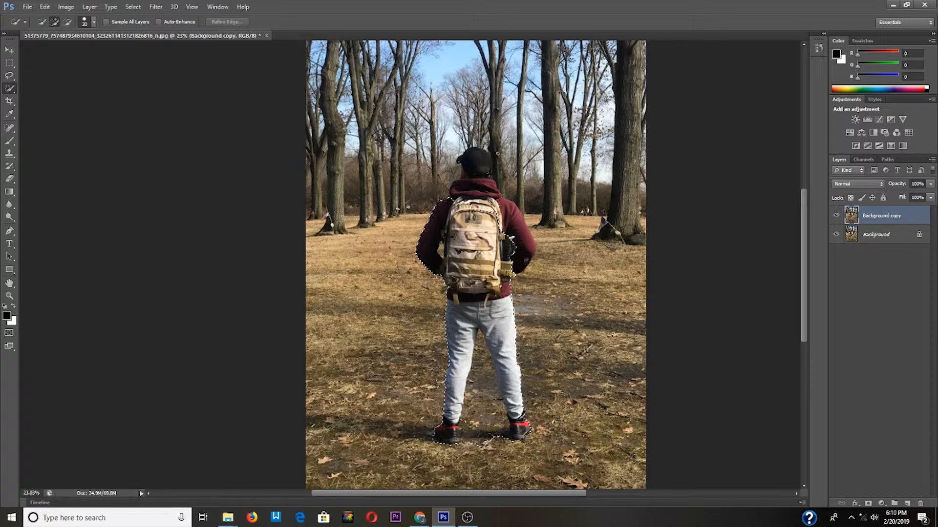
left_click_drag(525, 261, 514, 215)
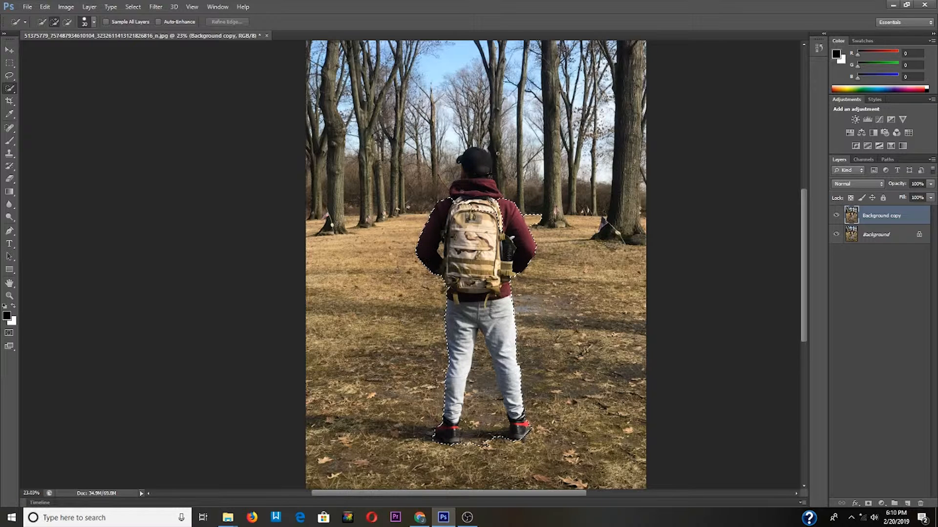
left_click_drag(471, 167, 472, 154)
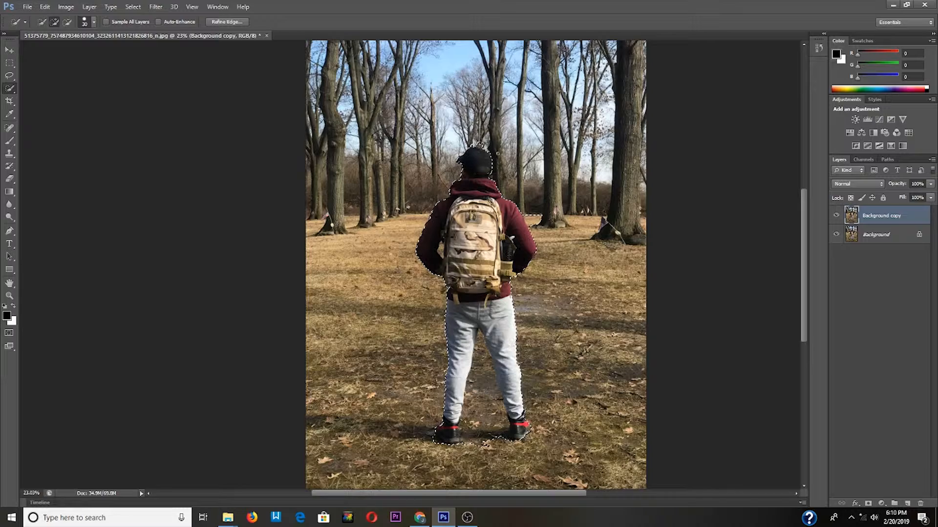
- Subtract the ground between the man's legs from the selection
scroll(497, 153, "up", 3)
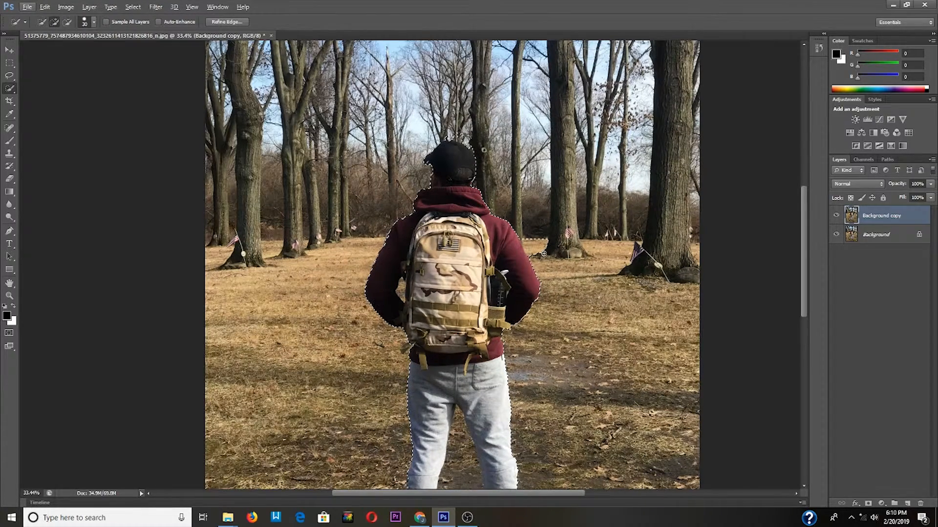
scroll(463, 426, "down", 5)
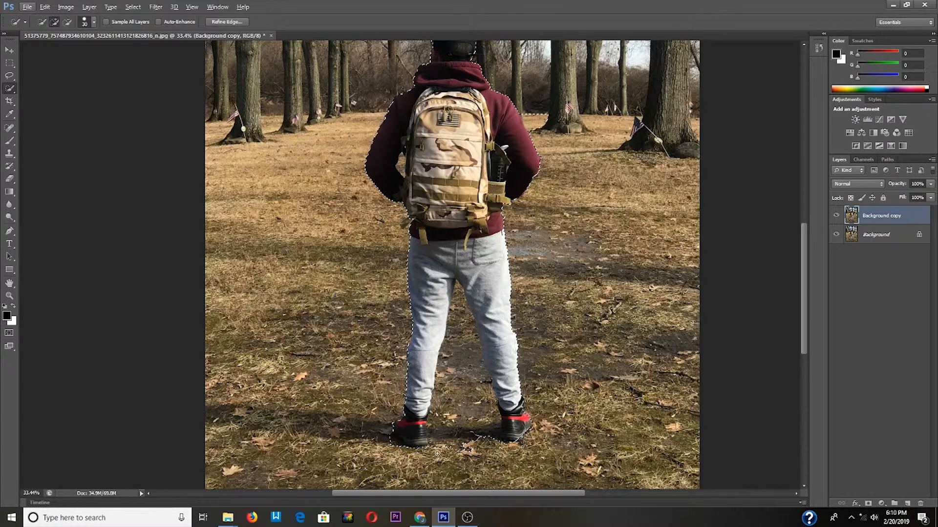
key("alt")
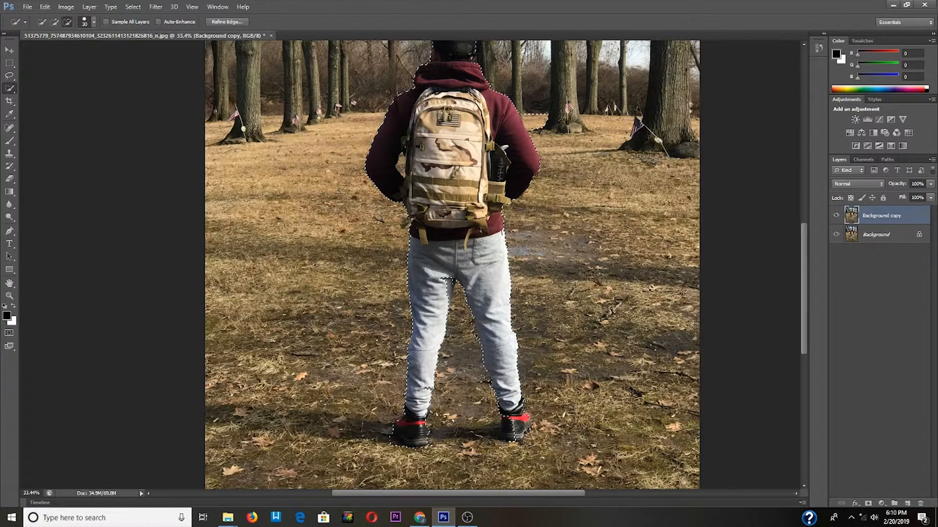
scroll(525, 315, "up", 3)
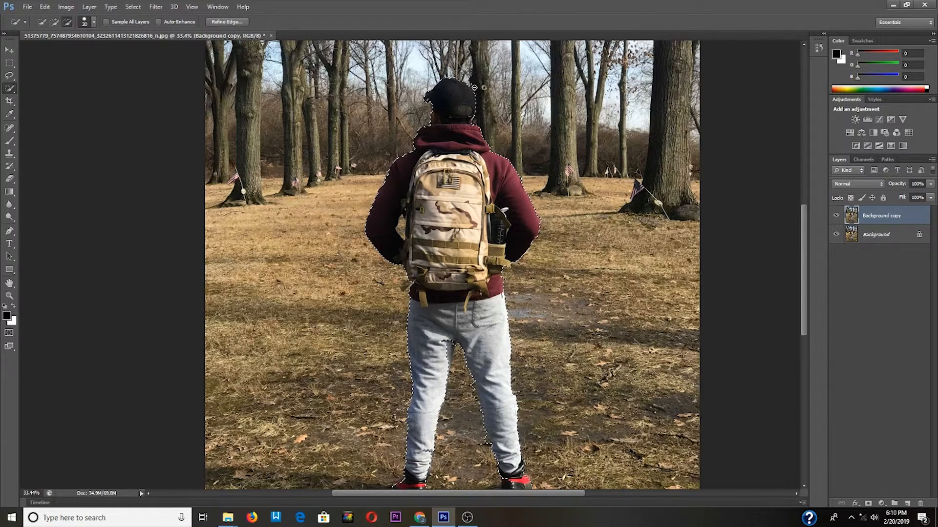
scroll(483, 87, "down", 2)
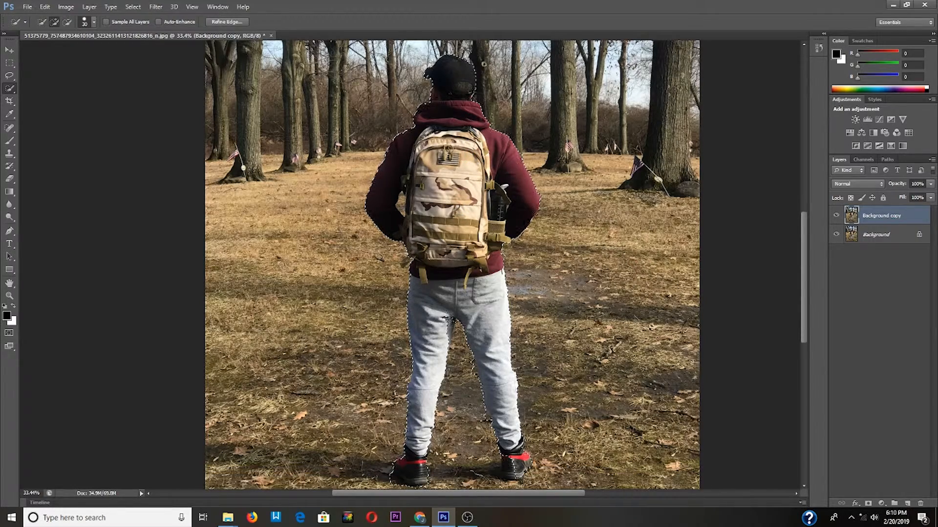
scroll(483, 63, "down", 1)
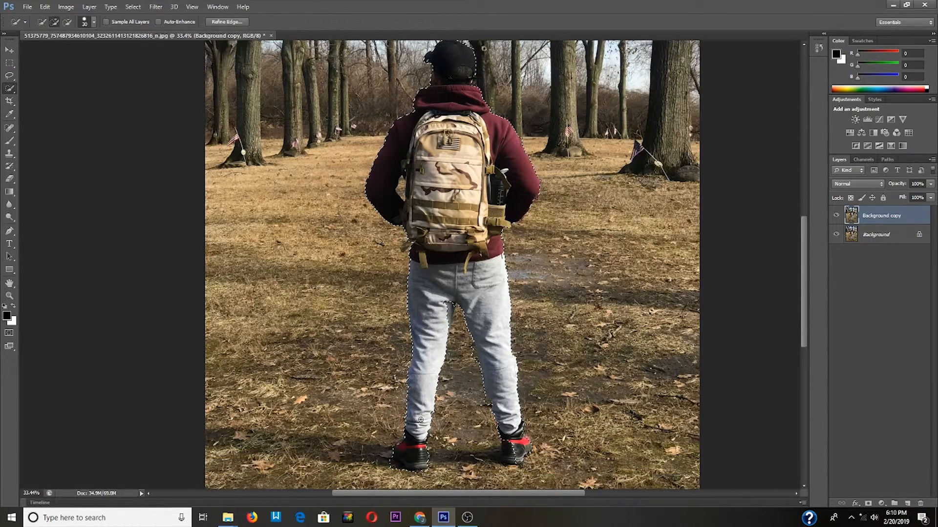
- Refine the selection edge at the crotch and along the inside of the right leg
scroll(446, 312, "up", 3)
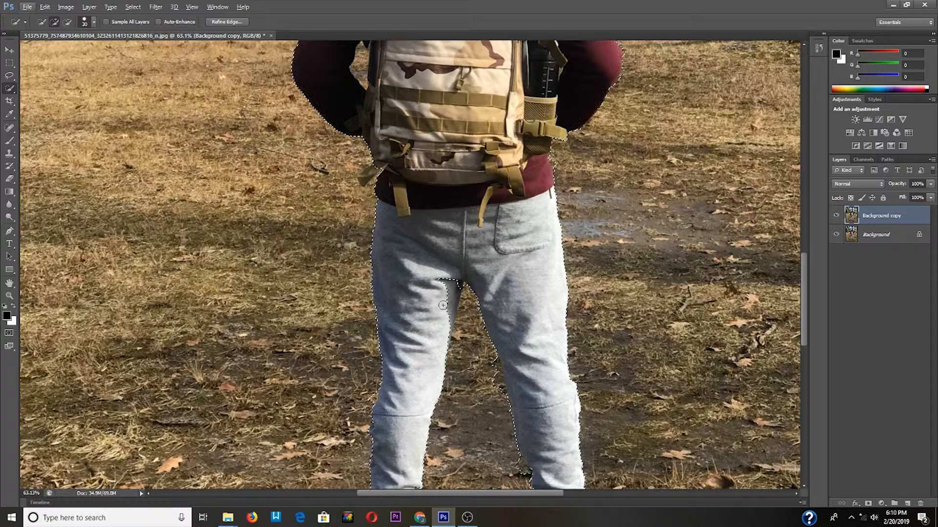
left_click(453, 296)
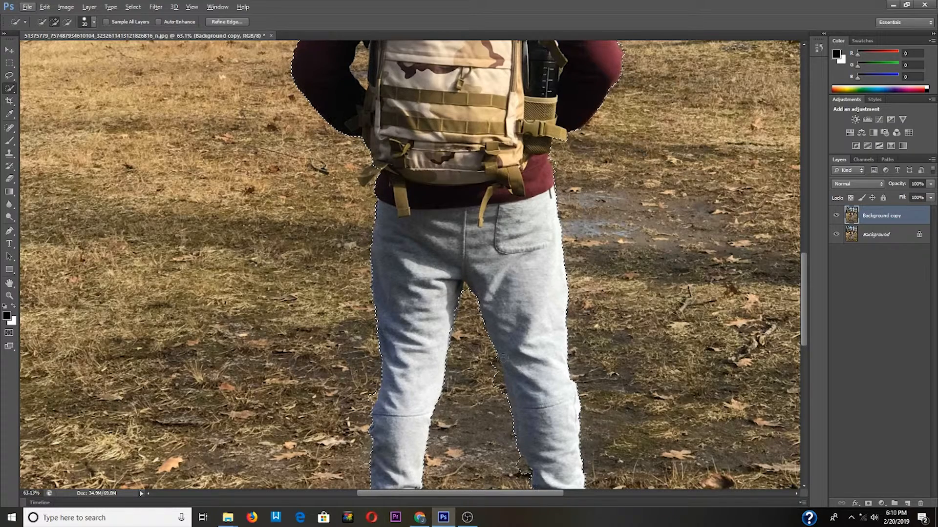
left_click_drag(491, 361, 498, 405, "alt")
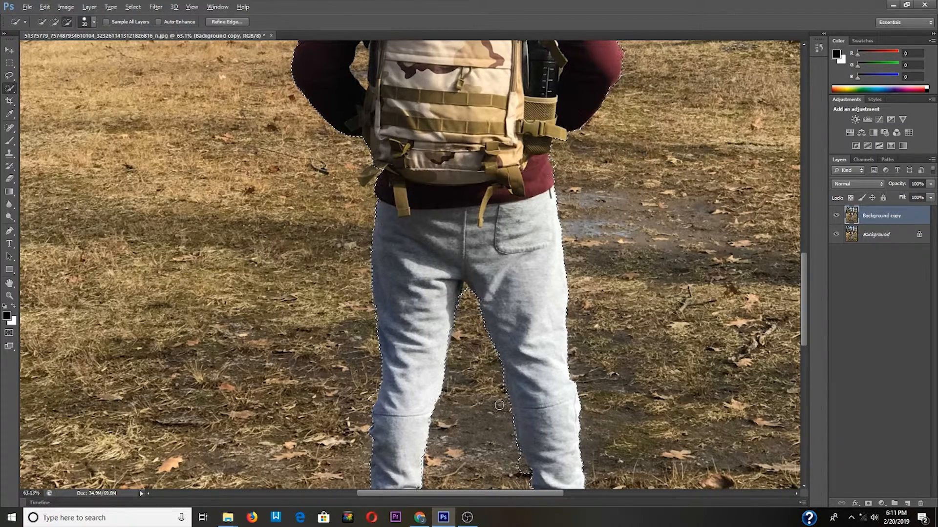
scroll(498, 400, "down", 3)
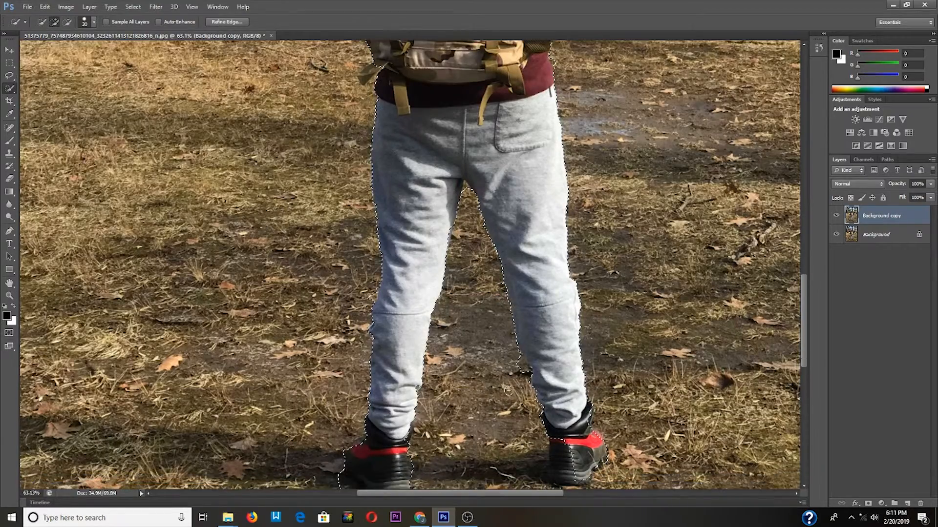
- Add the missing parts of both shoes to the selection and subtract the stray ground around the lower legs
mouse_move(544, 445)
left_mouse_down()
mouse_move(572, 476)
mouse_move(574, 458)
left_mouse_up()
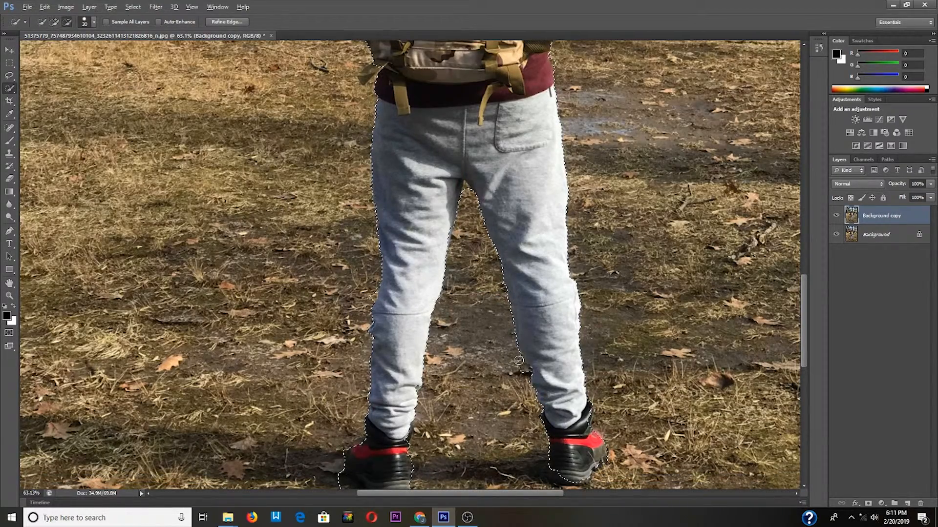
left_click_drag(517, 364, 520, 379, "alt")
scroll(429, 427, "down", 1)
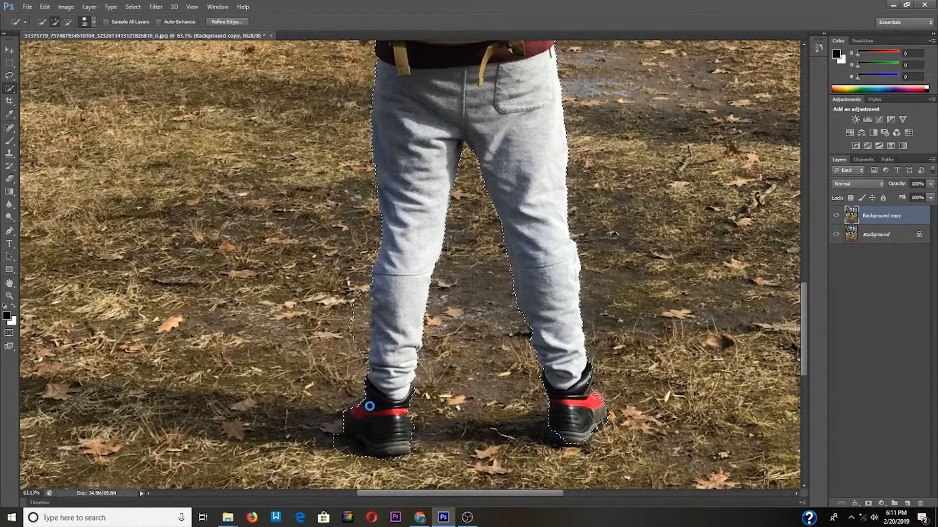
left_click_drag(363, 403, 356, 412)
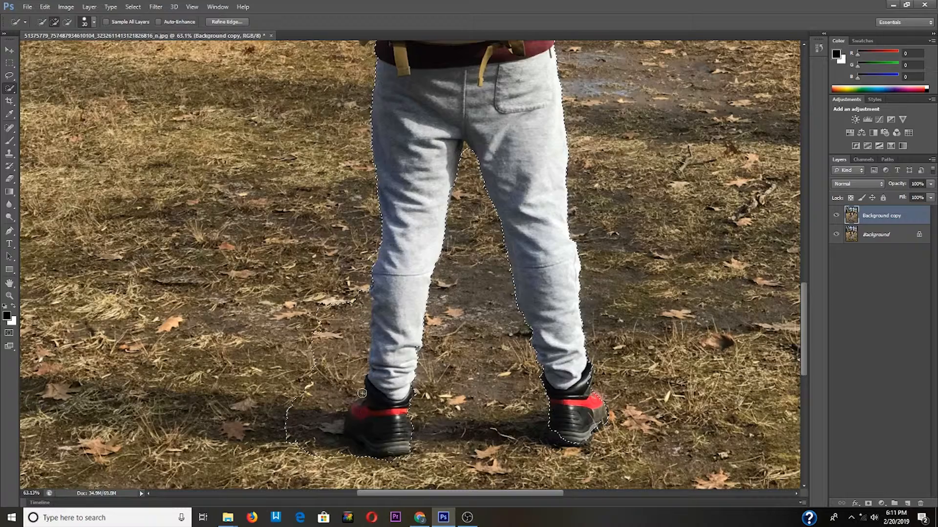
mouse_move(353, 338)
left_mouse_down("alt")
mouse_move(313, 444)
mouse_move(293, 420)
mouse_move(298, 444)
mouse_move(305, 378)
left_mouse_up("alt")
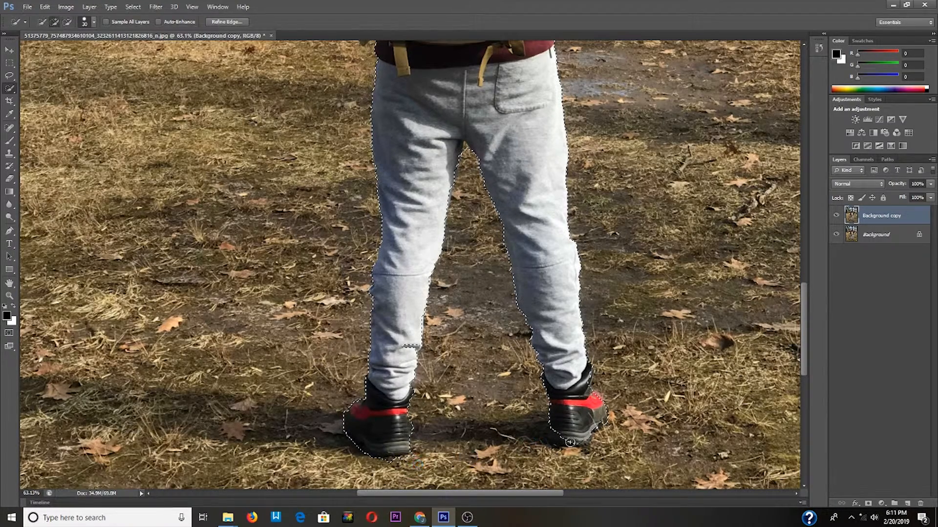
- Inspect the selection outline along the man's legs, backpack, arms and head
scroll(531, 317, "up", 3)
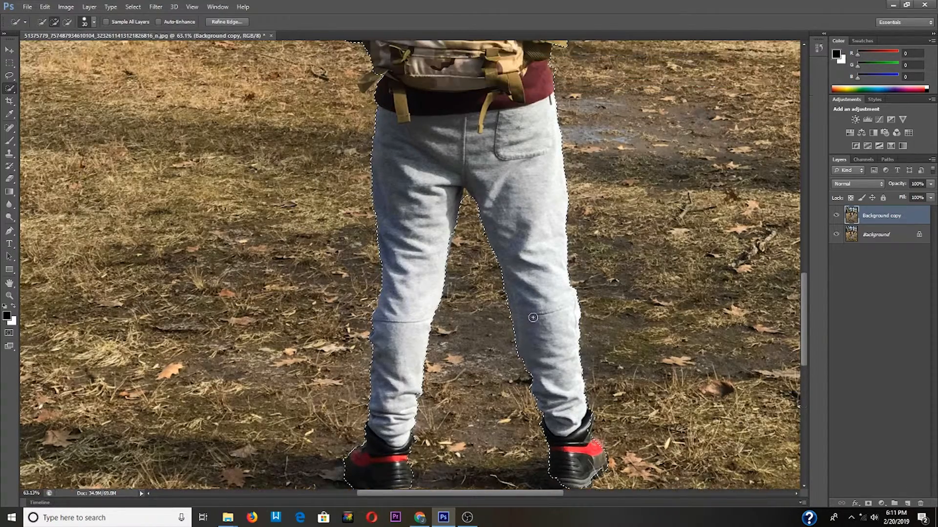
scroll(530, 318, "down", 3, "alt")
scroll(518, 316, "up", 3)
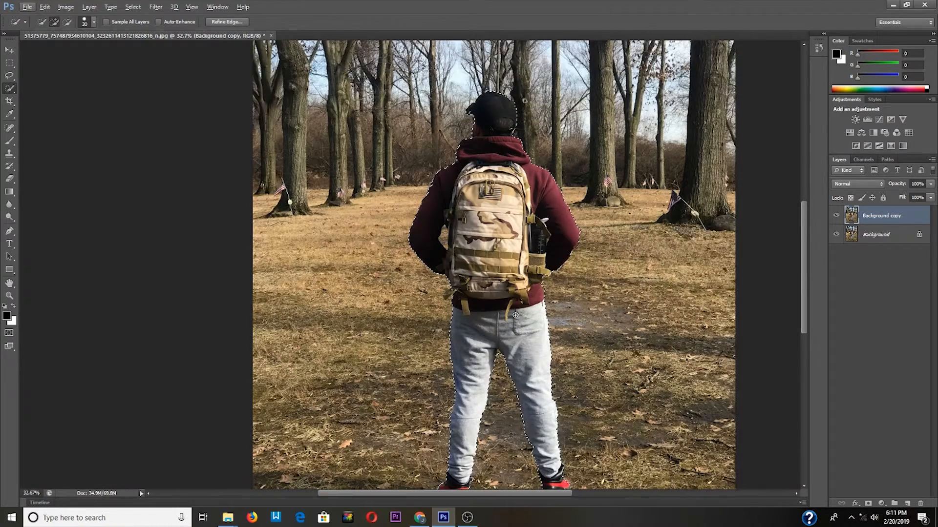
scroll(515, 315, "up", 3, "alt")
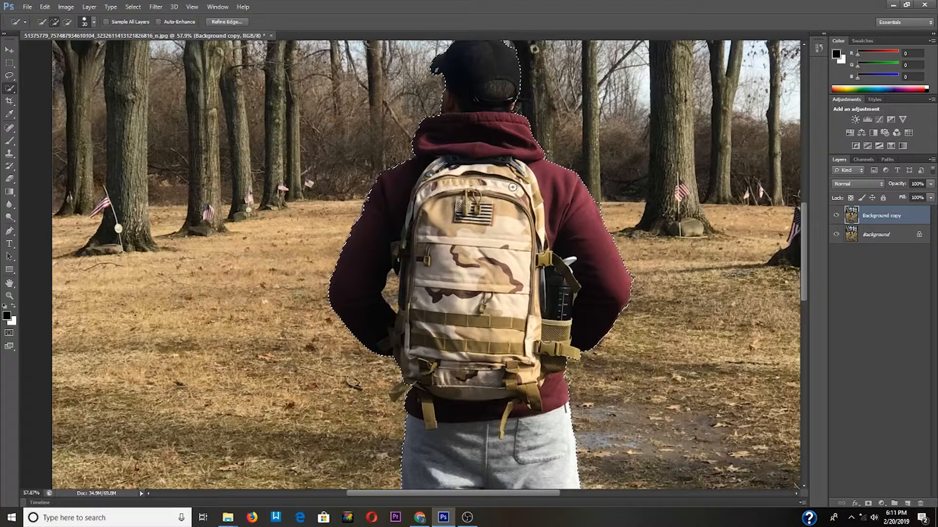
scroll(511, 187, "down", 2, "alt")
scroll(512, 187, "down", 2, "alt")
scroll(509, 189, "down", 1)
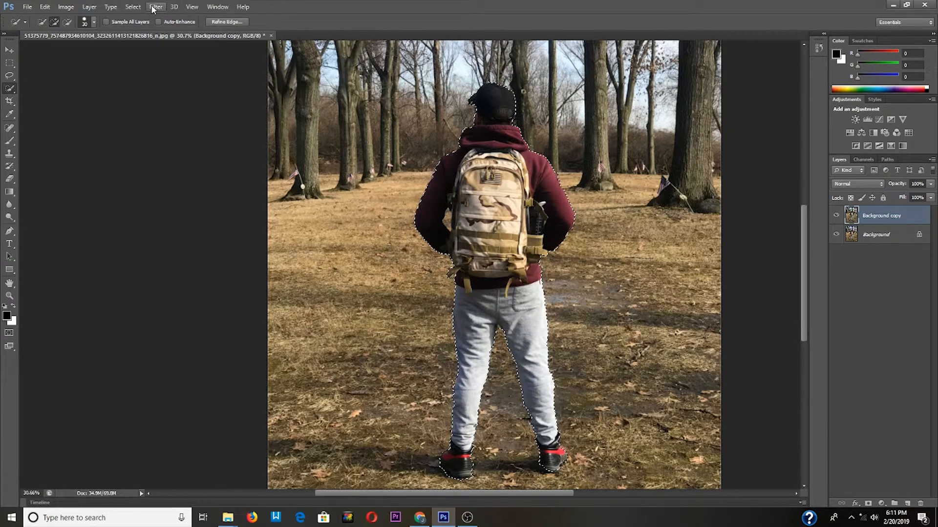
- Expand the selection by 2 pixels and copy the selected man onto a new layer
left_click(130, 7)
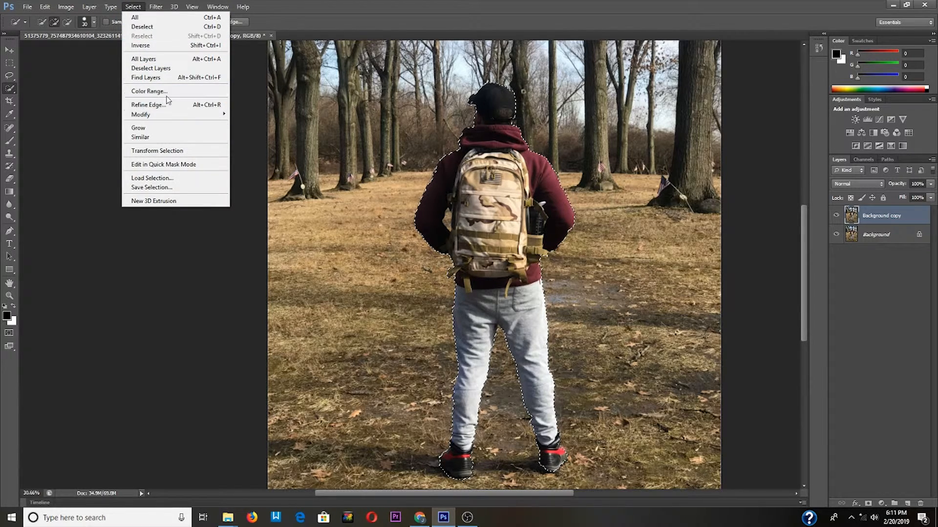
mouse_move(171, 119)
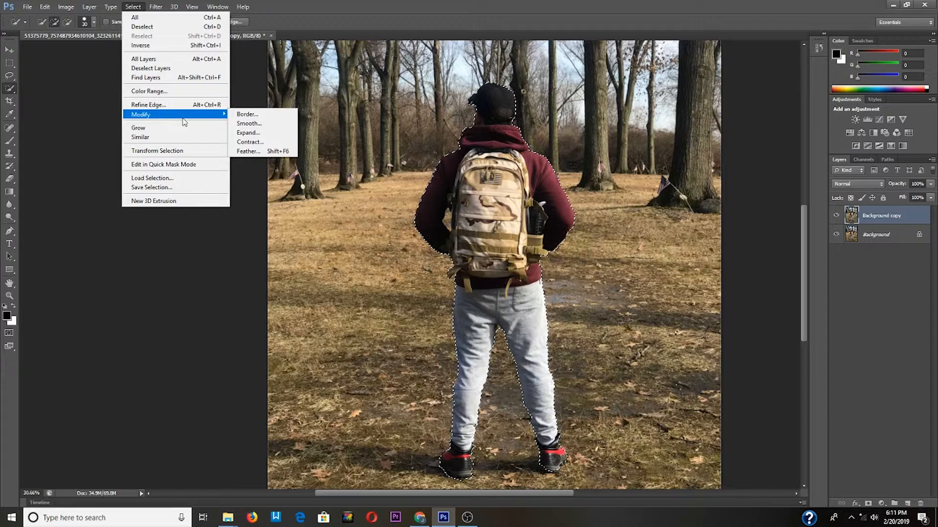
left_click(249, 133)
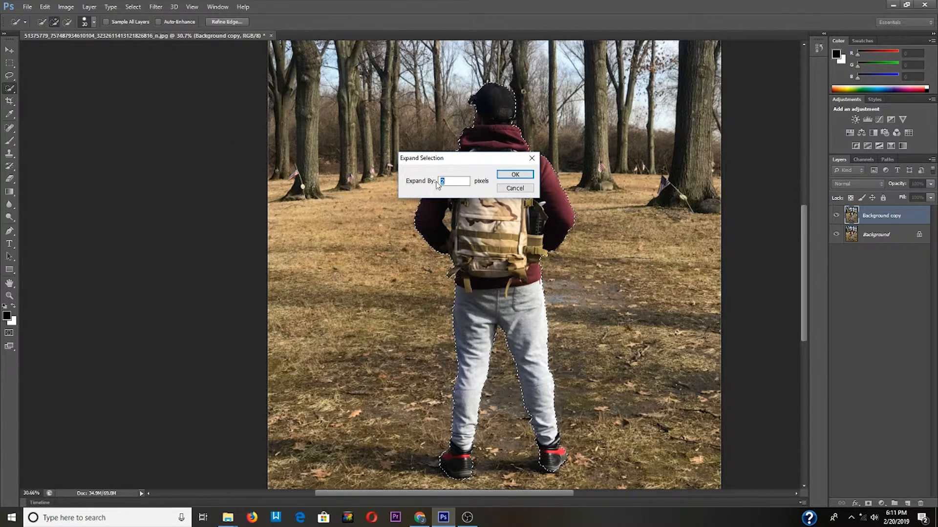
left_click(515, 175)
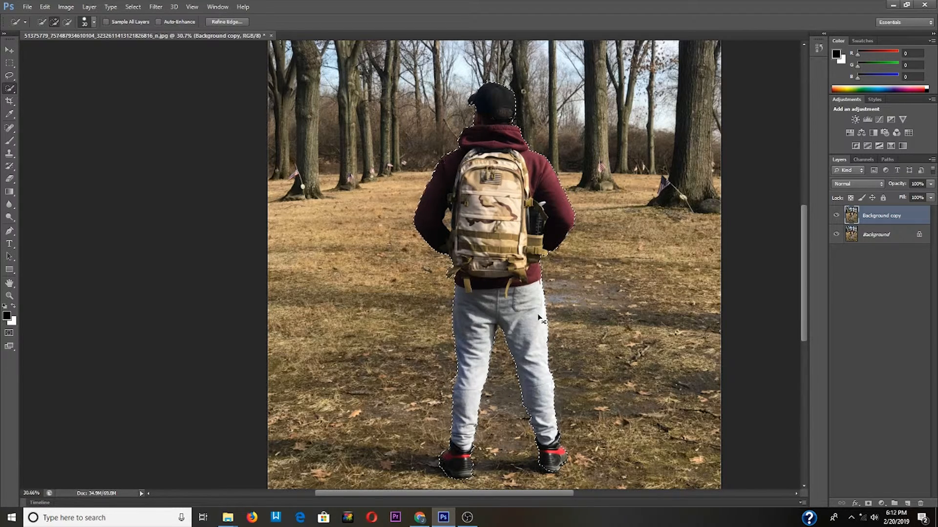
key("ctrl+j")
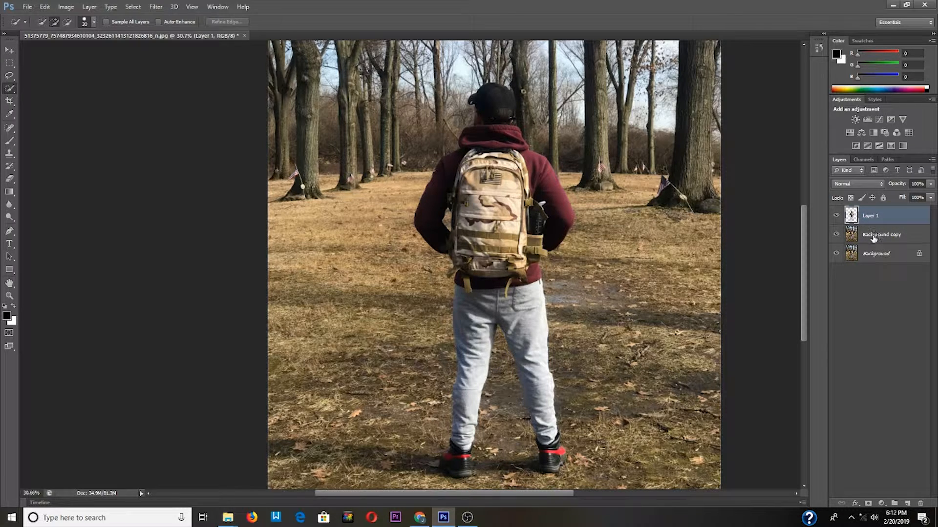
- Apply a Radial Blur to the Background copy layer with amount 35, Zoom method and Best quality
left_click(875, 235)
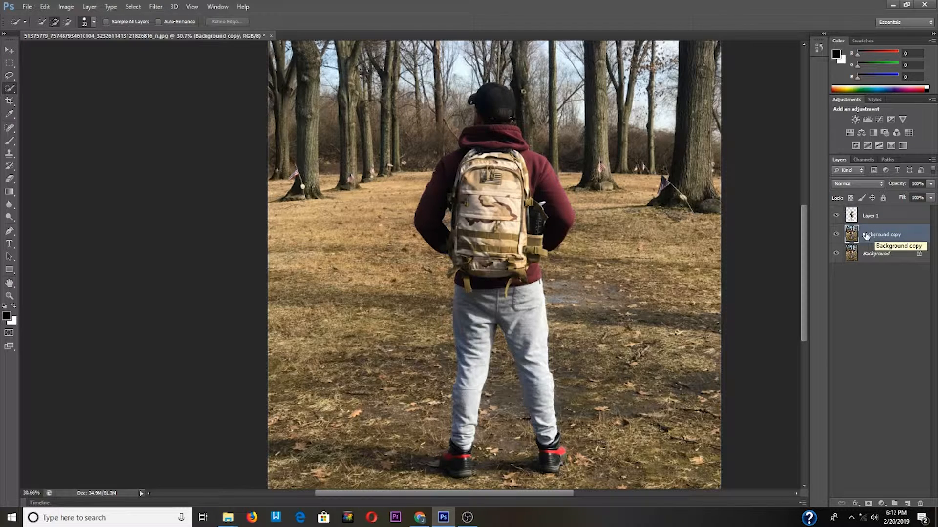
left_click(156, 8)
mouse_move(181, 72)
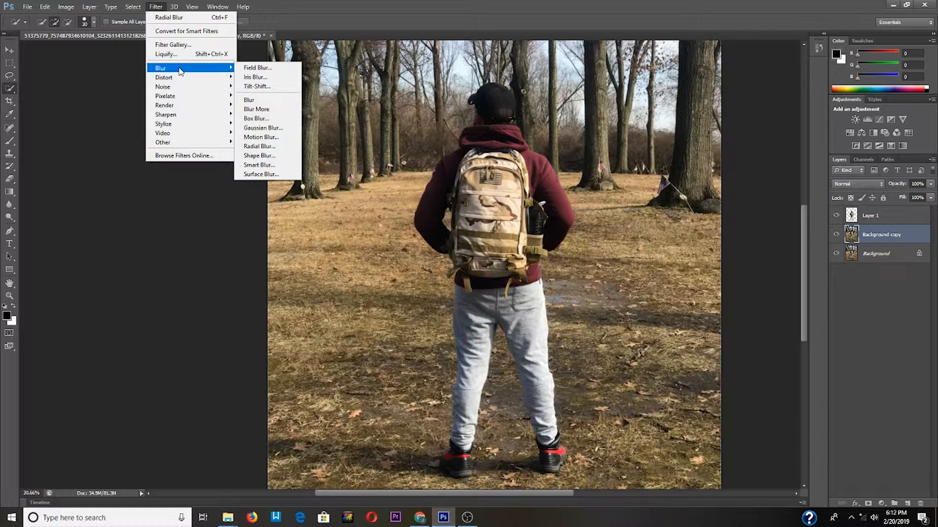
left_click(271, 146)
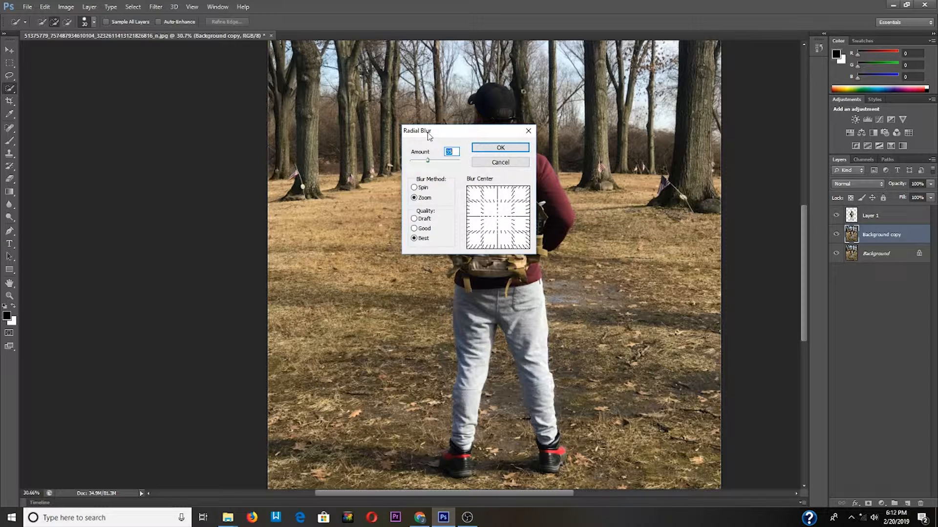
left_click_drag(428, 133, 422, 137)
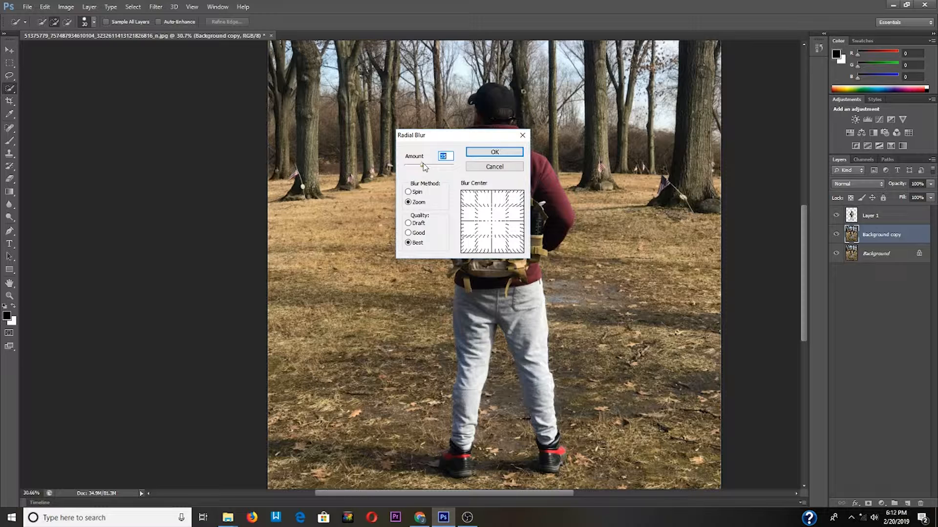
mouse_move(423, 166)
left_mouse_down()
mouse_move(450, 174)
mouse_move(422, 172)
left_mouse_up()
mouse_move(423, 166)
left_mouse_down()
mouse_move(439, 167)
mouse_move(423, 170)
left_mouse_up()
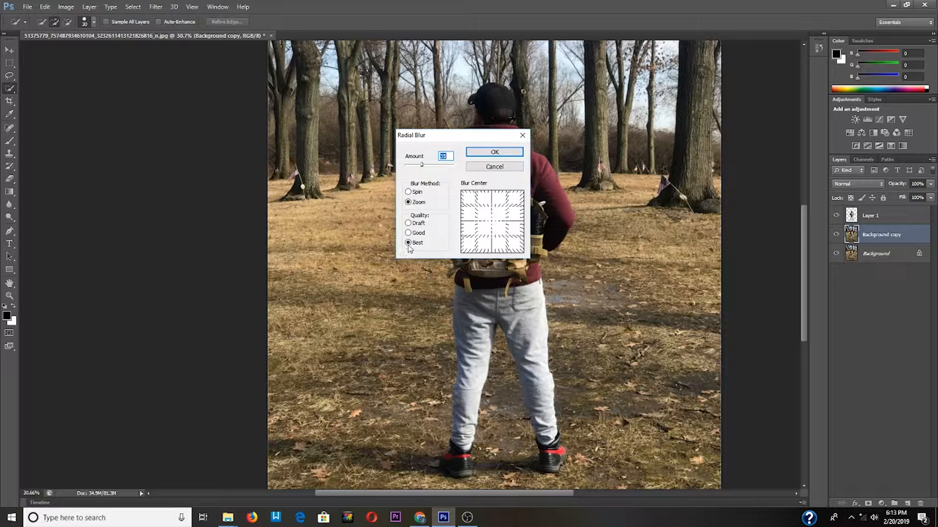
left_click(504, 156)
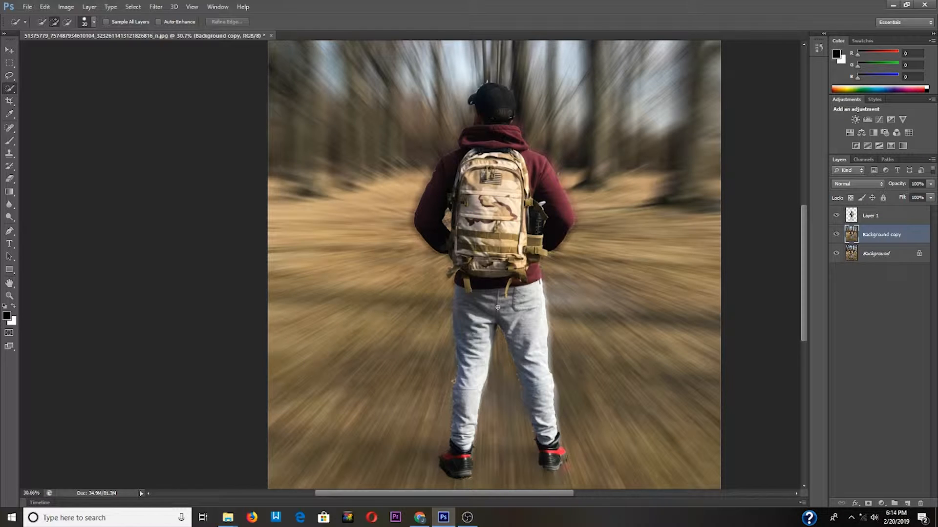
- Add a white layer mask to the blurred Background copy layer
scroll(497, 308, "down", 1)
scroll(419, 467, "down", 2)
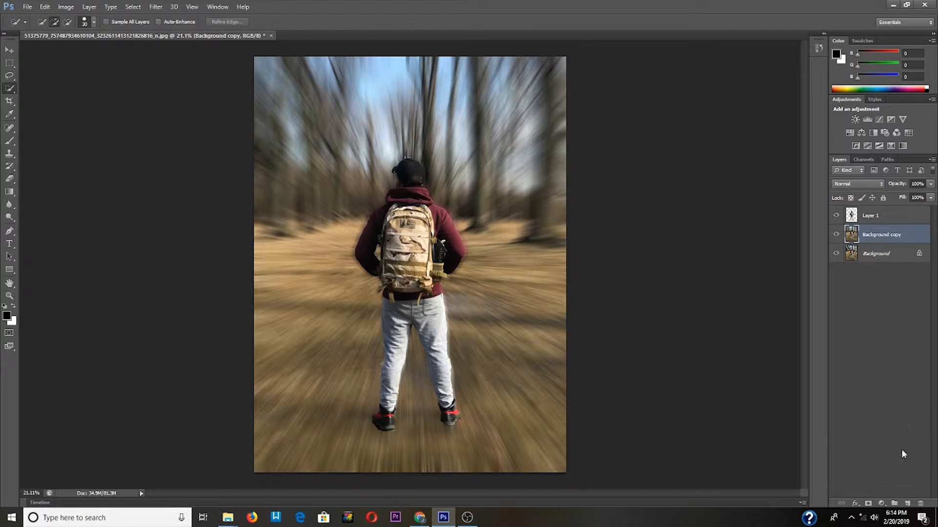
left_click(868, 504)
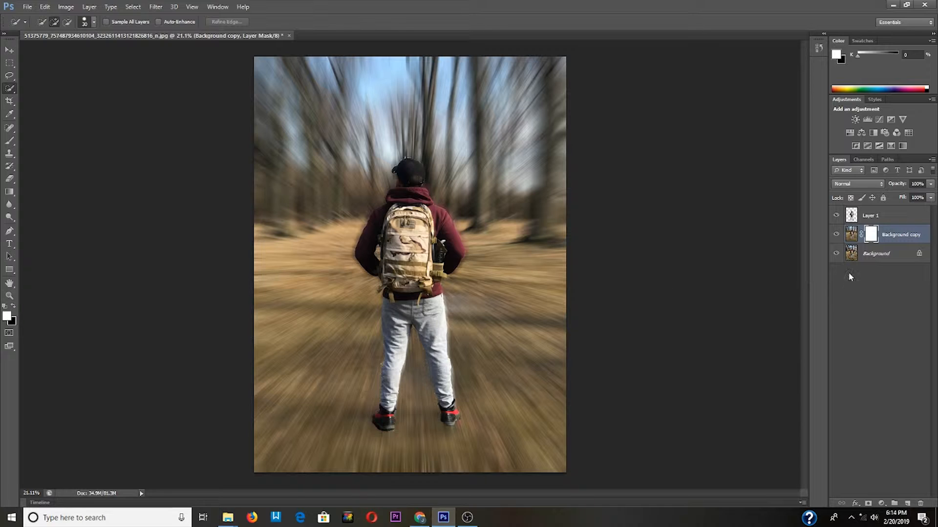
- Select the Background copy layer and set up the Gradient tool with the last preset, the semi-transparent gray-to-transparent gradient
left_click(894, 232)
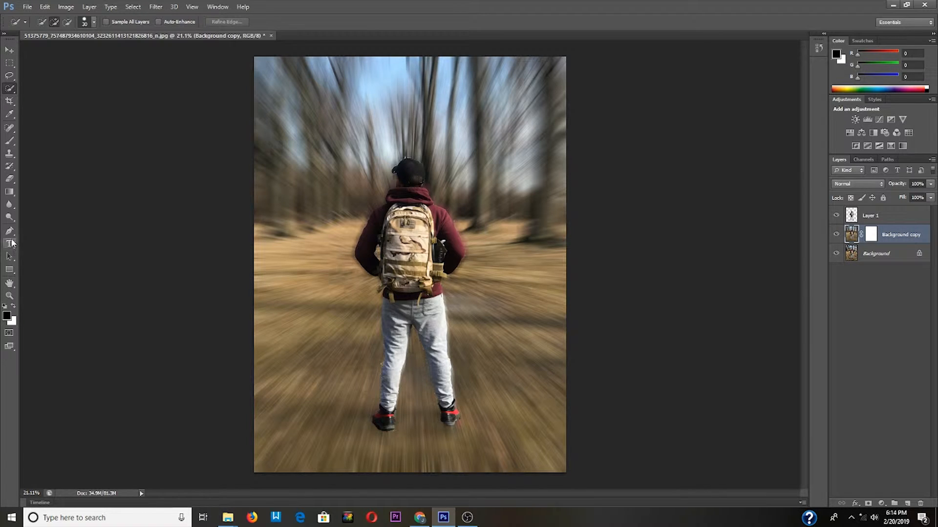
left_click(13, 194)
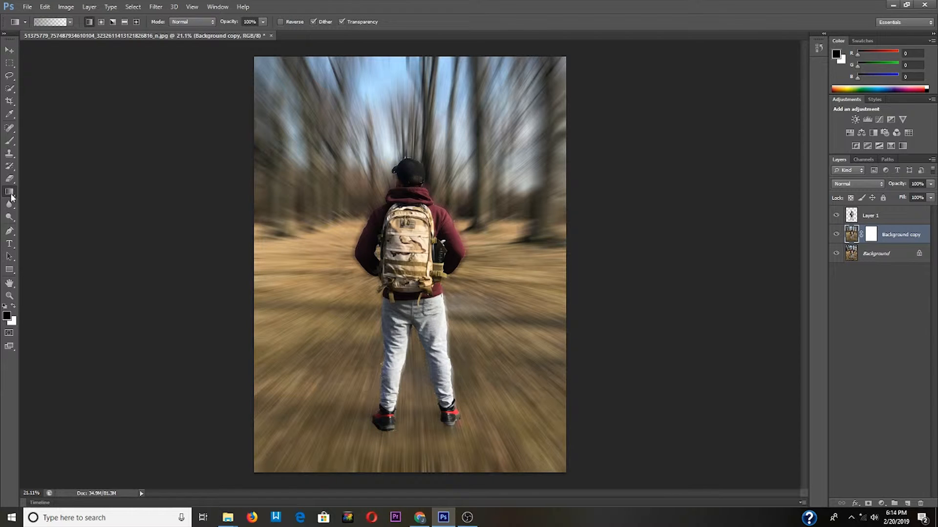
left_click(70, 22)
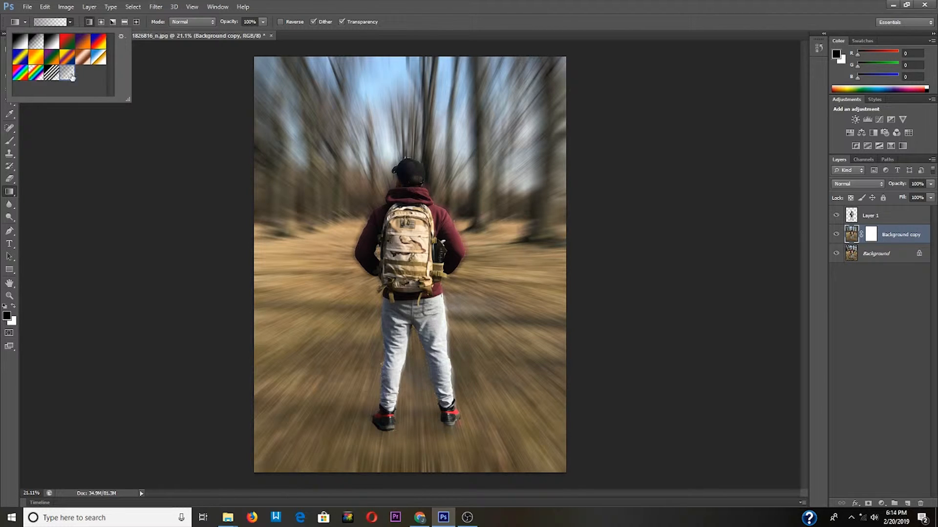
key("Return")
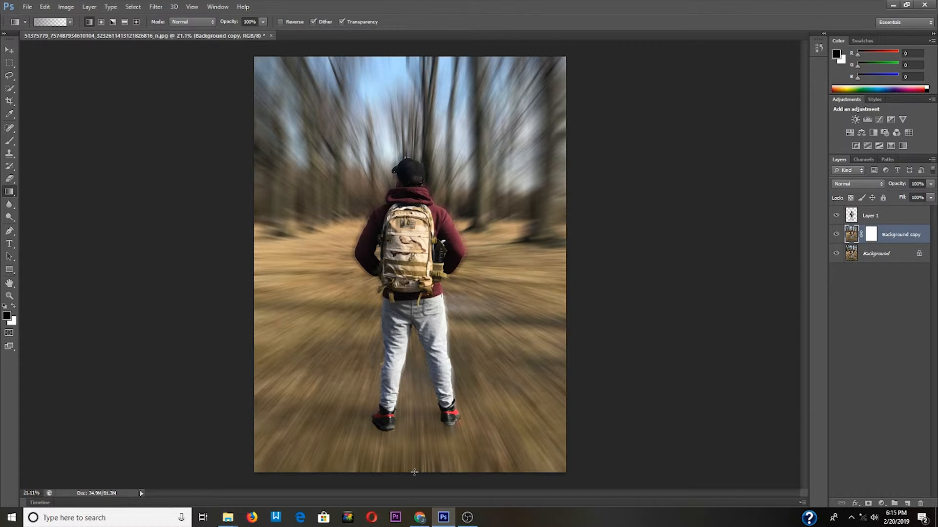
- Try a gradient on the Background copy layer's image from the photo's bottom edge up to the man's upper thighs, and undo it
left_click_drag(414, 472, 414, 315)
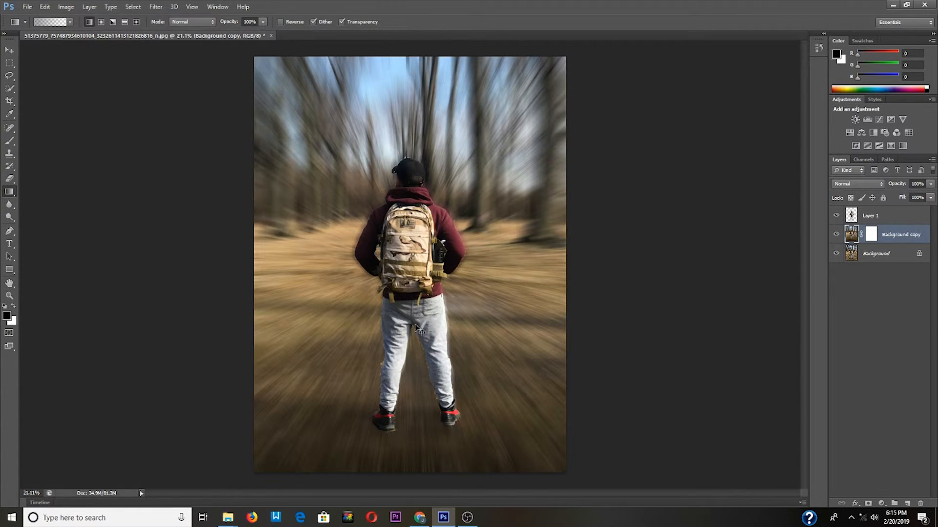
key("ctrl+z")
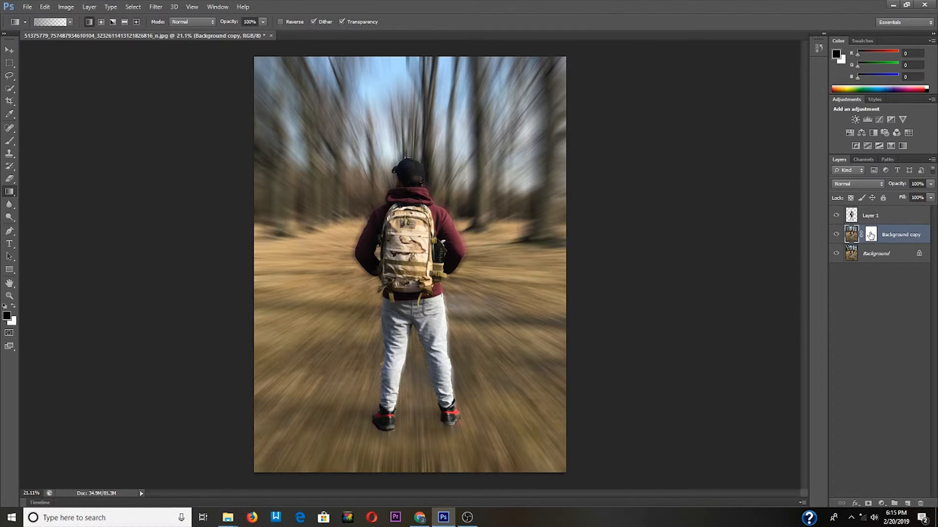
- Apply the gradient to the Background copy layer's mask, from the photo's bottom edge straight up to just below the man's waist
left_click(871, 236)
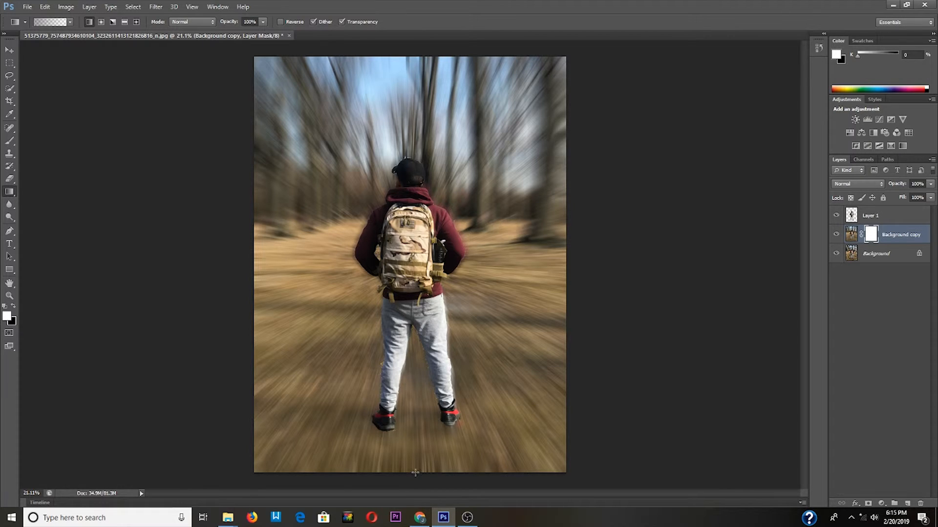
left_click_drag(418, 472, 415, 310)
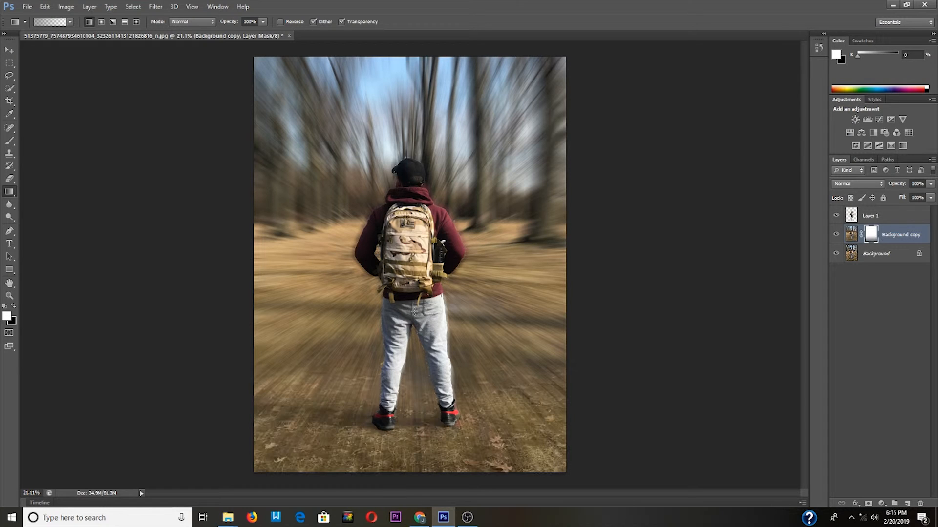